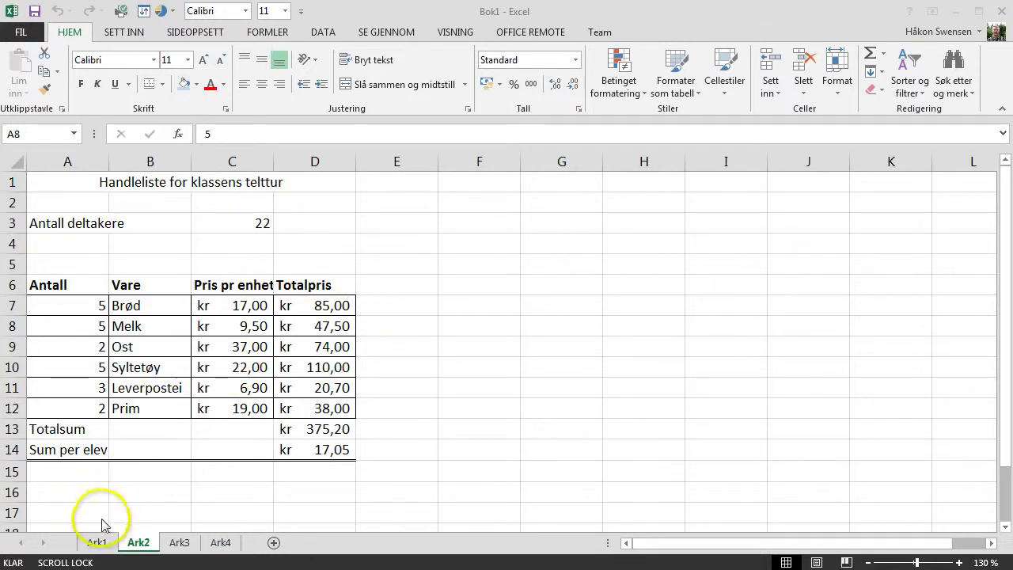
Copy the Ark2 sheet with Flytt eller kopier and Lag en kopi, placing the copy before Ark2
{"action": "left_click", "coordinate": [139, 544]}
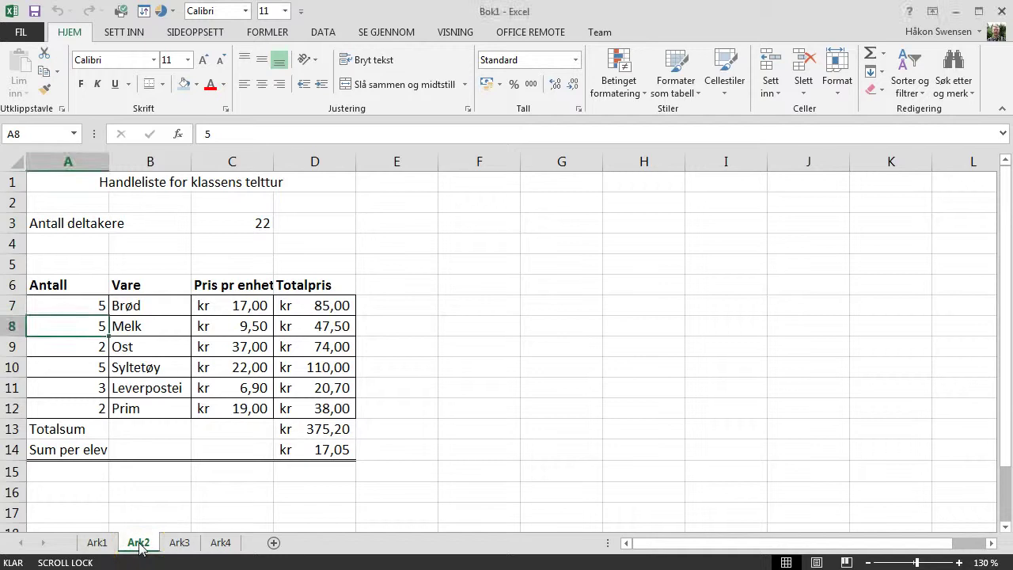
{"action": "right_click", "coordinate": [140, 546]}
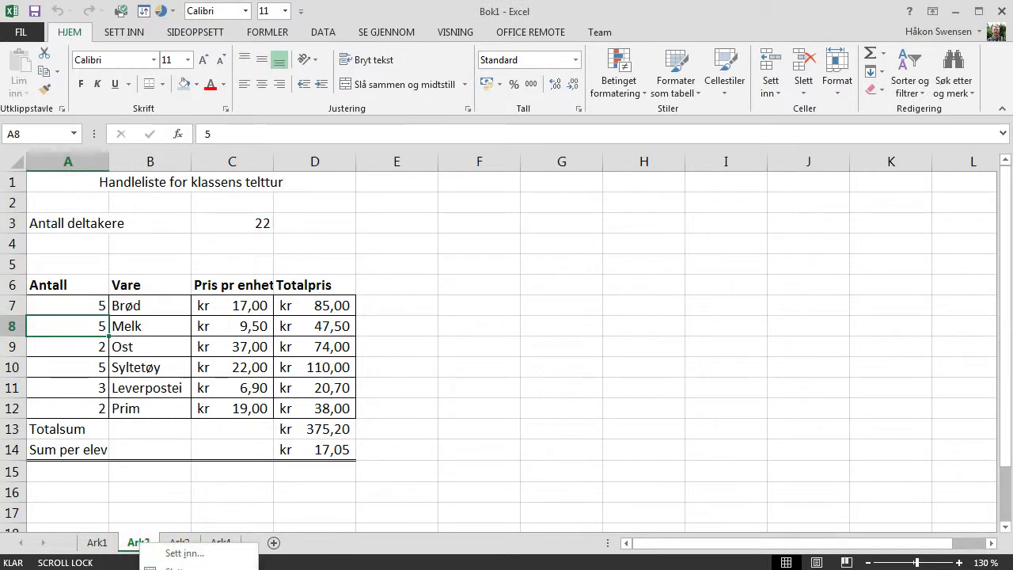
{"action": "key", "text": "f"}
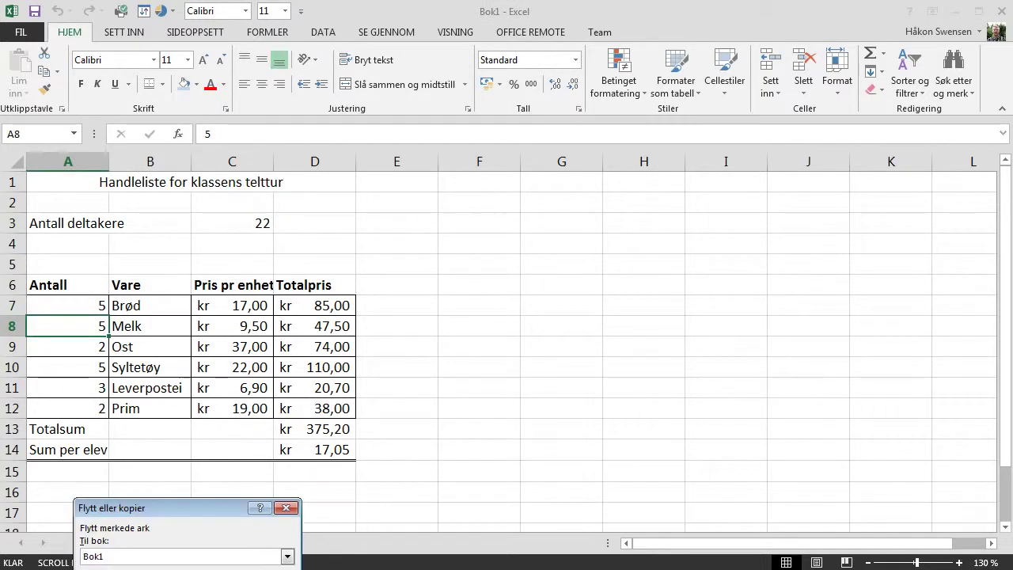
{"action": "left_click_drag", "start_coordinate": [173, 512], "coordinate": [300, 273]}
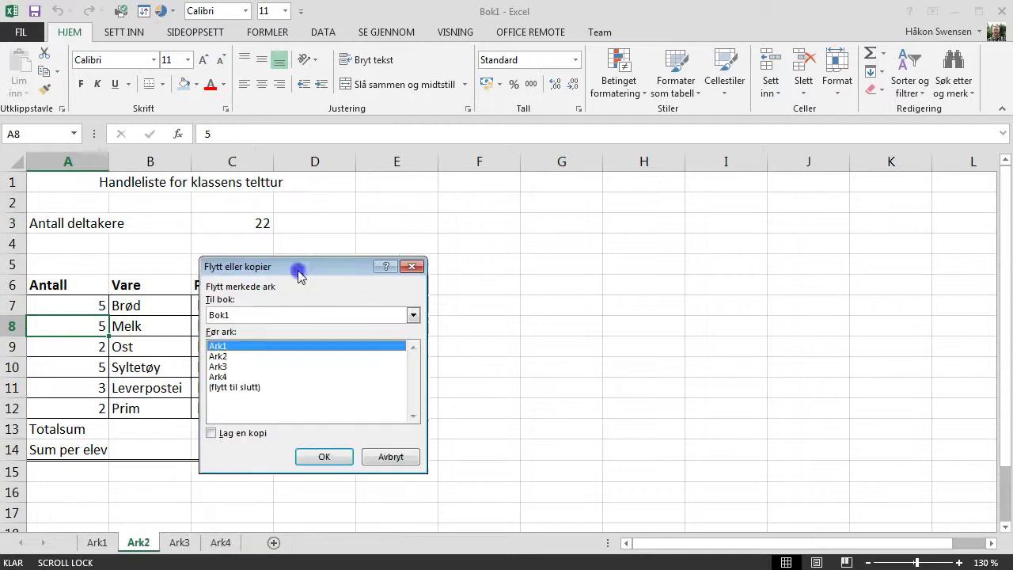
{"action": "left_click", "coordinate": [211, 433]}
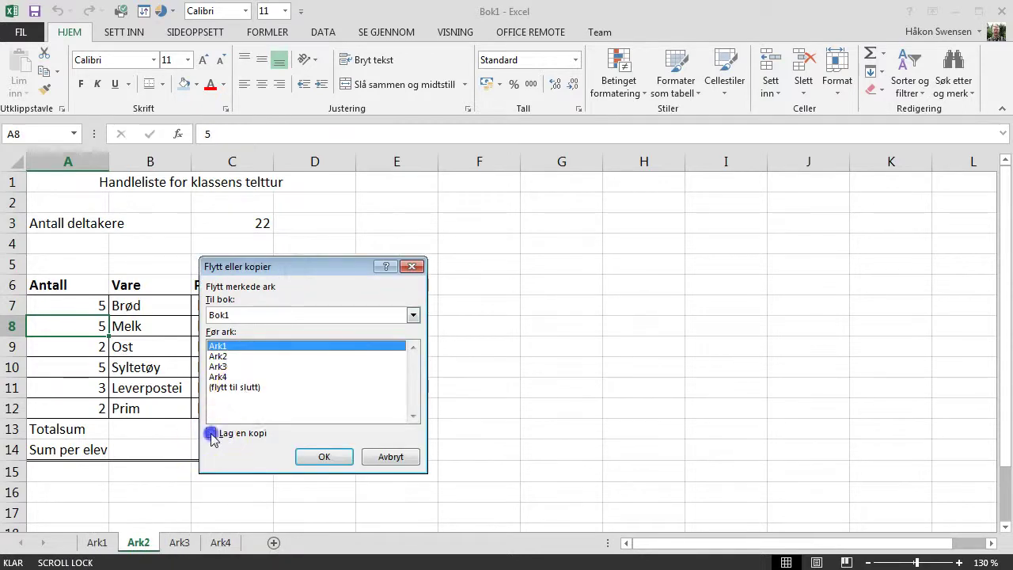
{"action": "left_click", "coordinate": [218, 356]}
{"action": "left_click", "coordinate": [325, 459]}
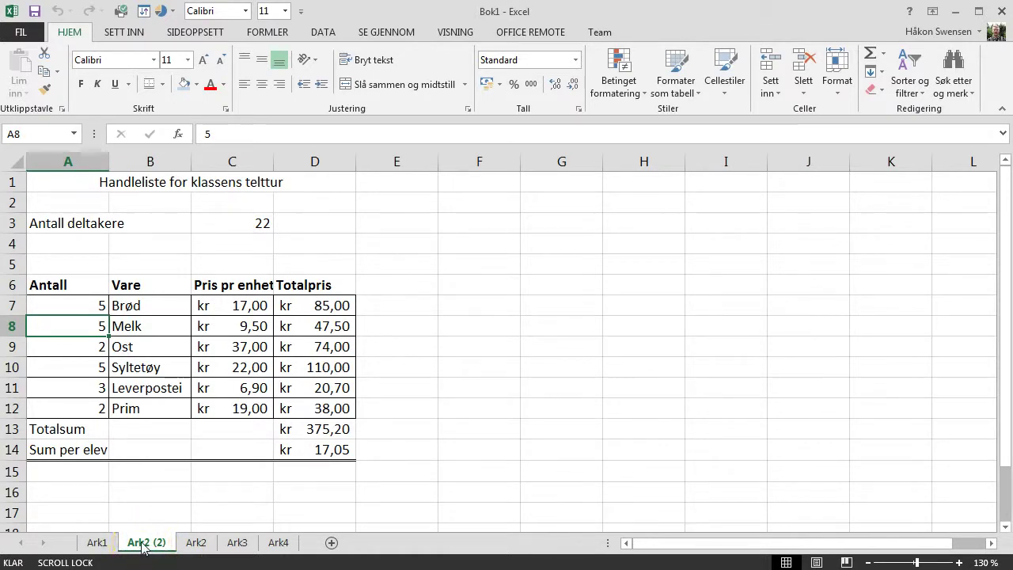
Rename the Ark2 (2) sheet tab to 'Oppgave 2'
{"action": "right_click", "coordinate": [143, 546]}
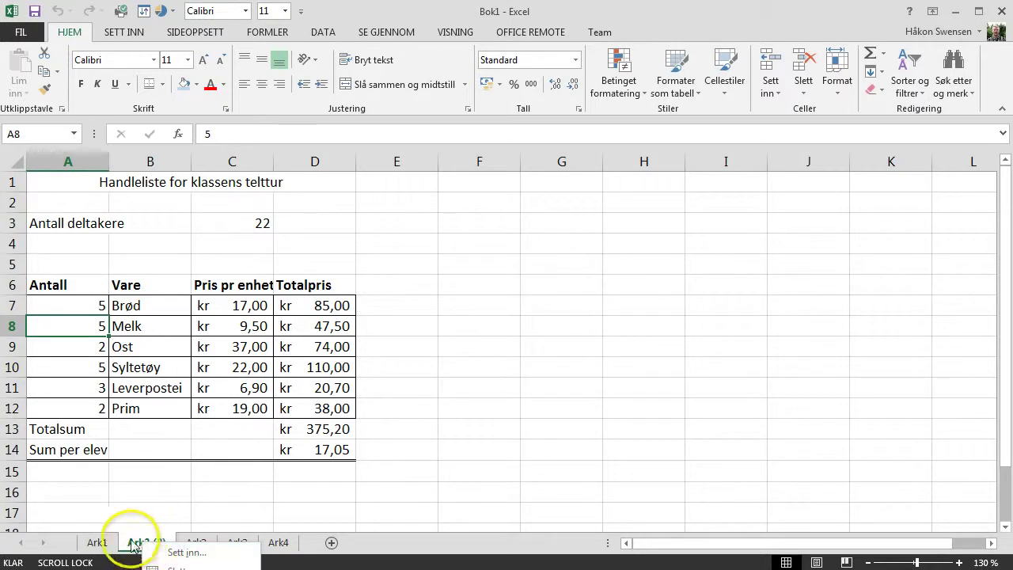
{"action": "left_click", "coordinate": [133, 547]}
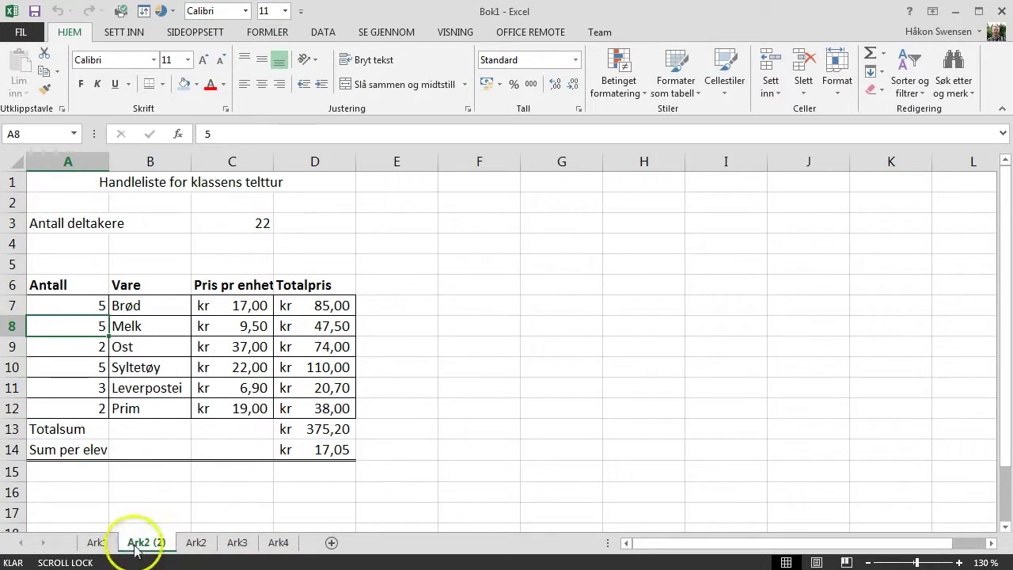
{"action": "double_click", "coordinate": [135, 546]}
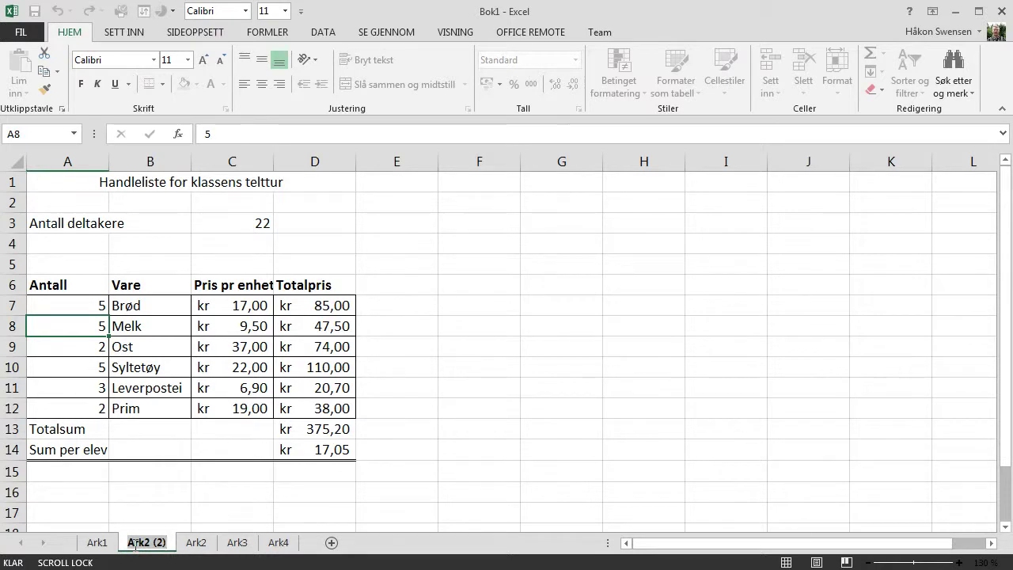
{"action": "type", "text": "Oppgave"}
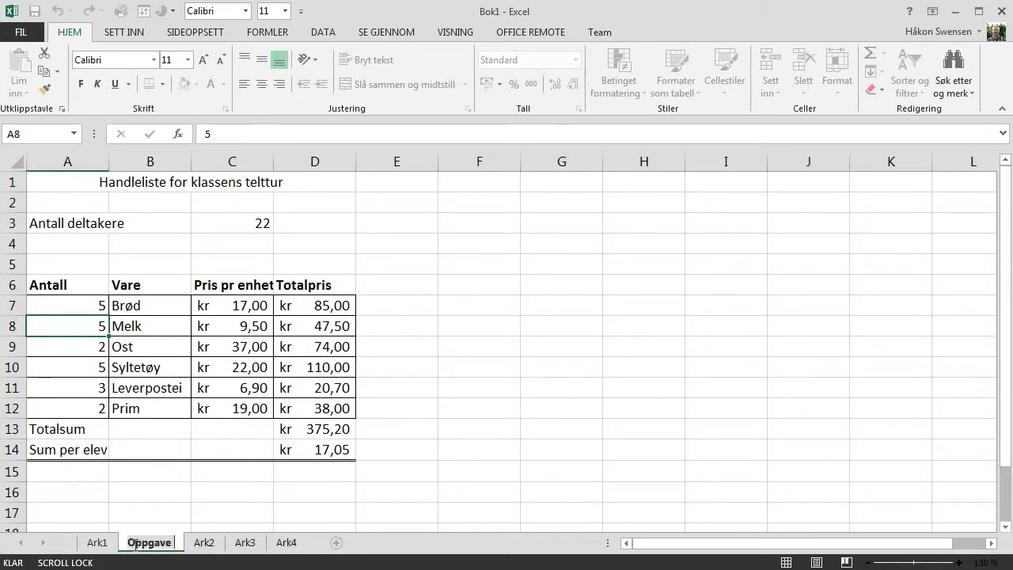
{"action": "type", "text": " 2"}
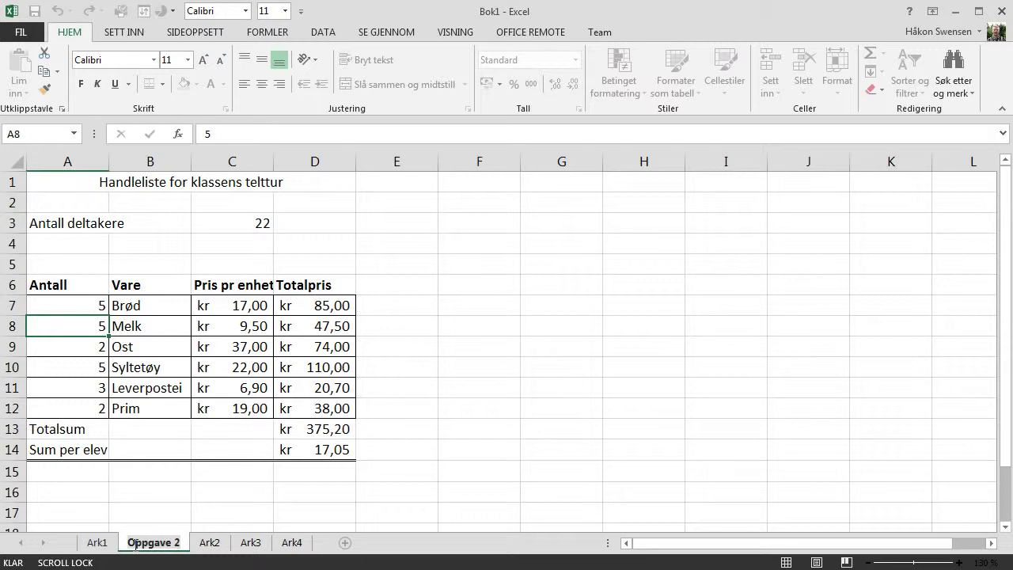
Confirm the 'Oppgave 2' name, then apply Fjern formater to Totalpris cells D7:D14
{"action": "left_click", "coordinate": [175, 505]}
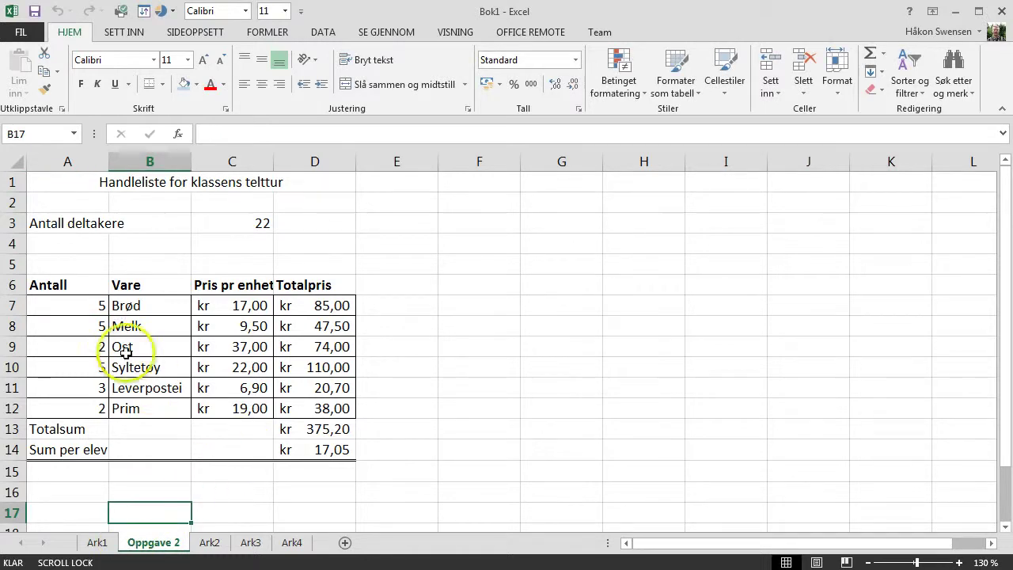
{"action": "left_click_drag", "start_coordinate": [316, 303], "coordinate": [317, 452]}
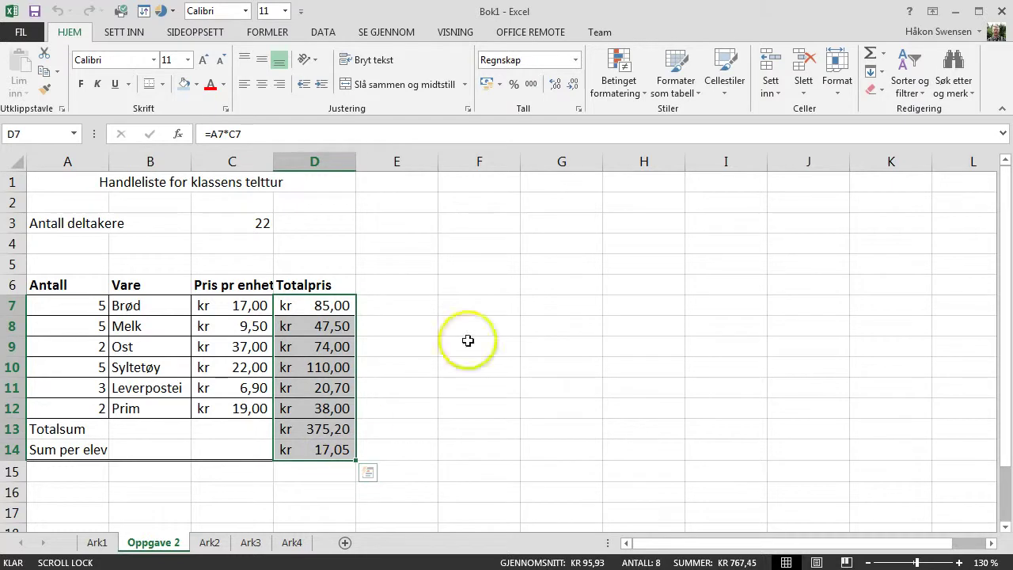
{"action": "left_click", "coordinate": [880, 92]}
{"action": "left_click", "coordinate": [897, 112]}
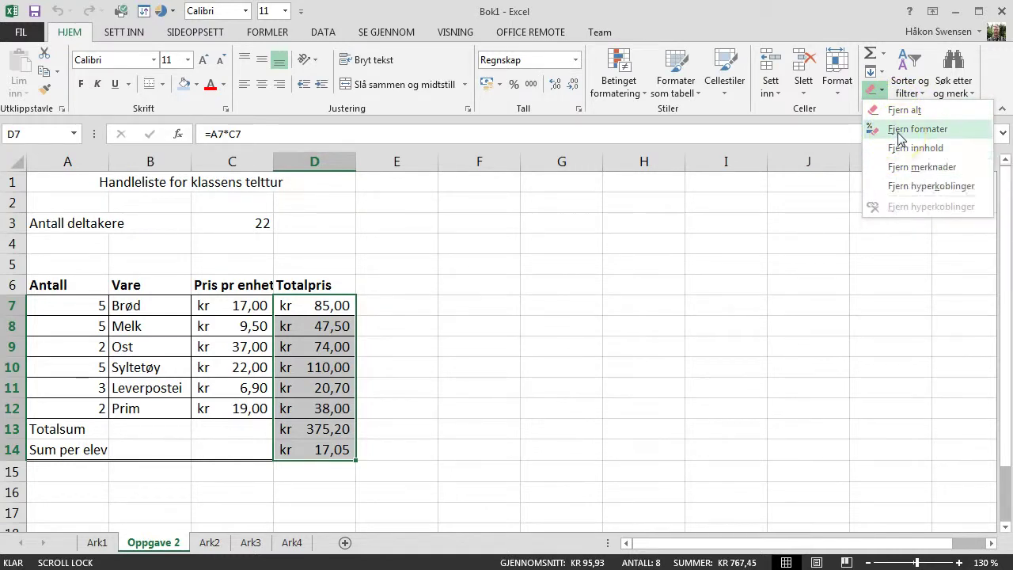
{"action": "left_click", "coordinate": [900, 131]}
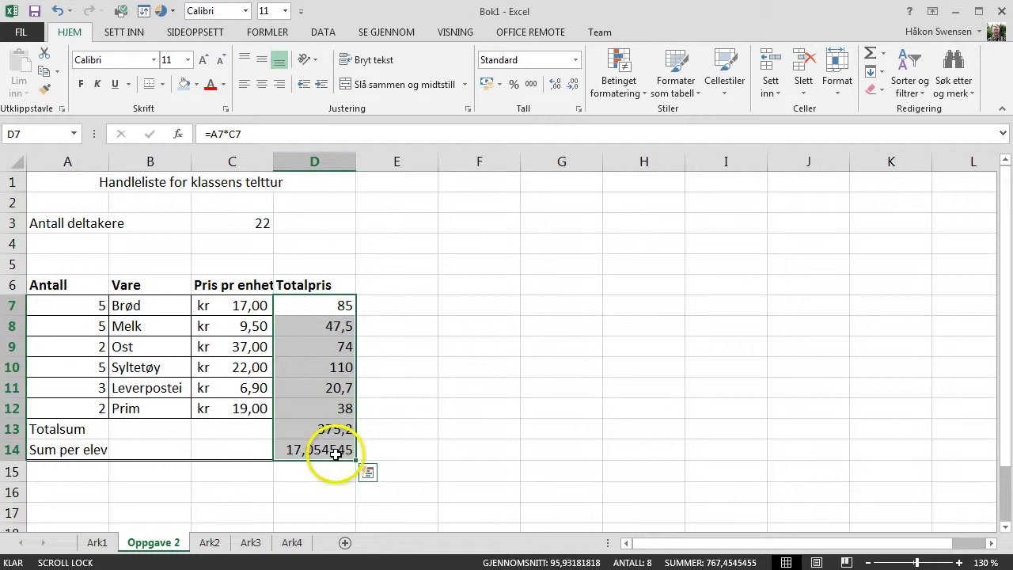
Check the Totalpris cells and D14 formula, then undo so D7:D14 show kr amounts again
{"action": "left_click_drag", "start_coordinate": [335, 454], "coordinate": [316, 305]}
{"action": "left_click", "coordinate": [295, 453]}
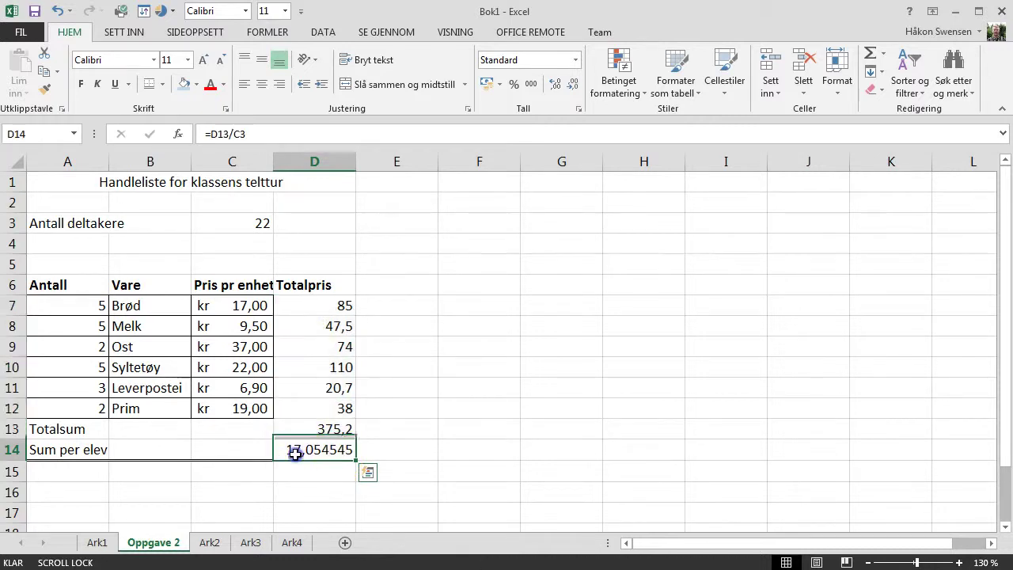
{"action": "left_click", "coordinate": [295, 452]}
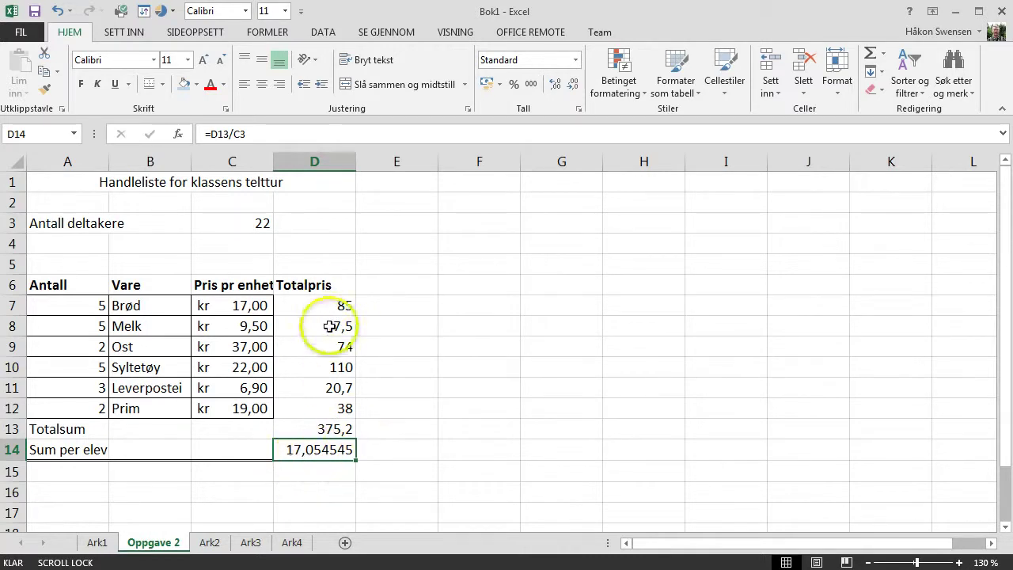
{"action": "left_click_drag", "start_coordinate": [341, 327], "coordinate": [330, 467]}
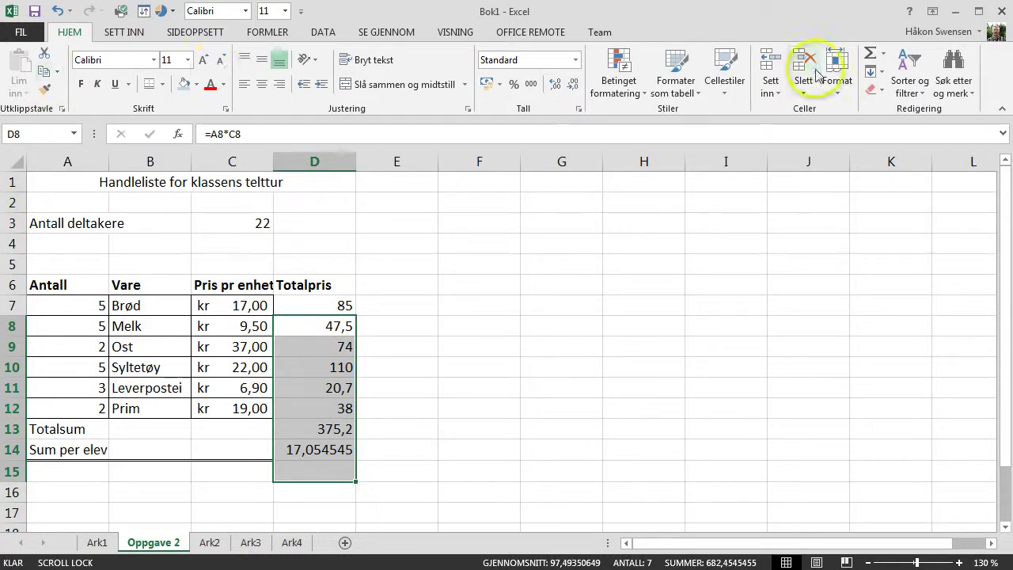
{"action": "left_click", "coordinate": [57, 11]}
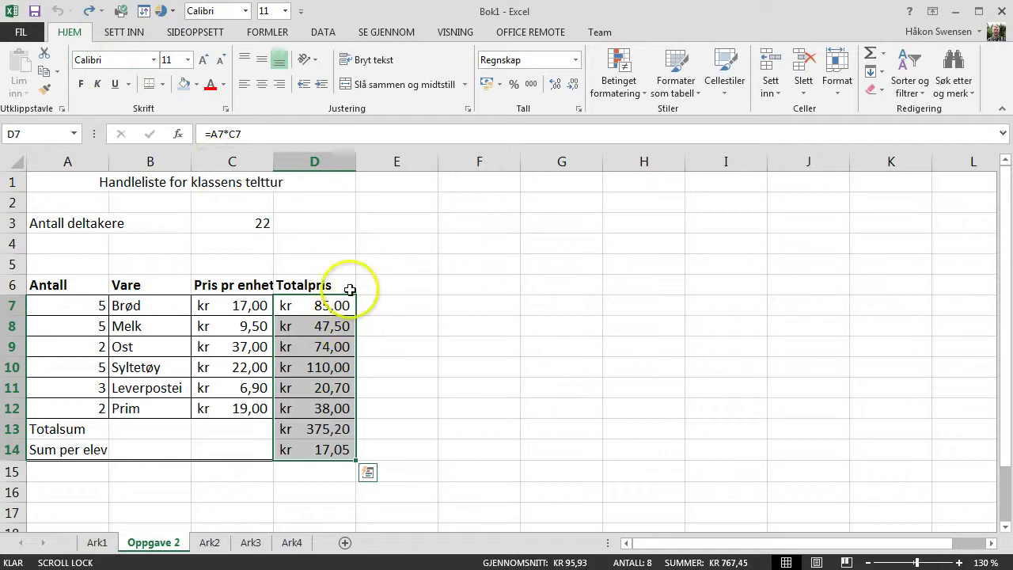
Delete the contents of D7:D14 and select D7
{"action": "left_click_drag", "start_coordinate": [341, 305], "coordinate": [329, 449]}
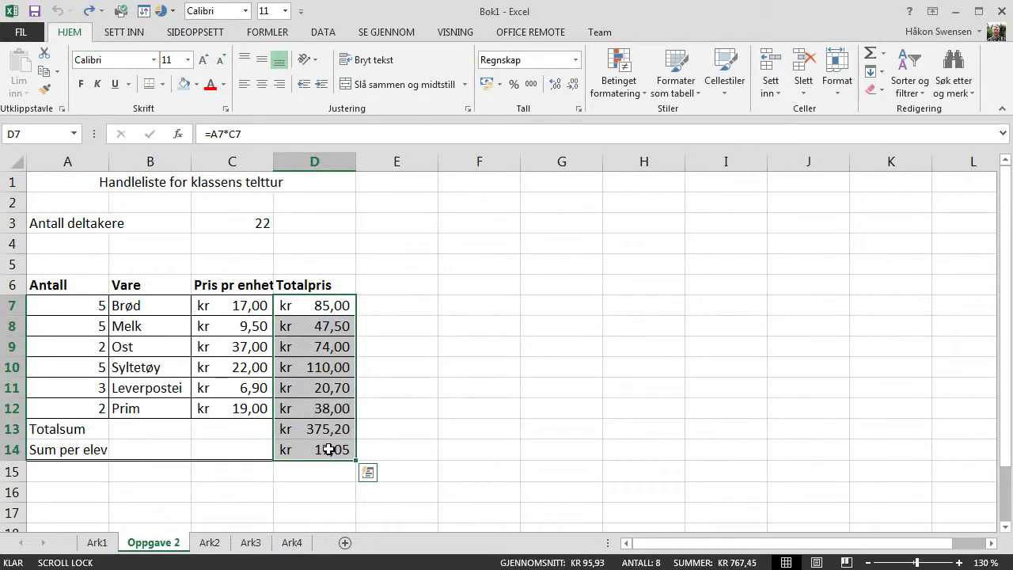
{"action": "key", "text": "Delete"}
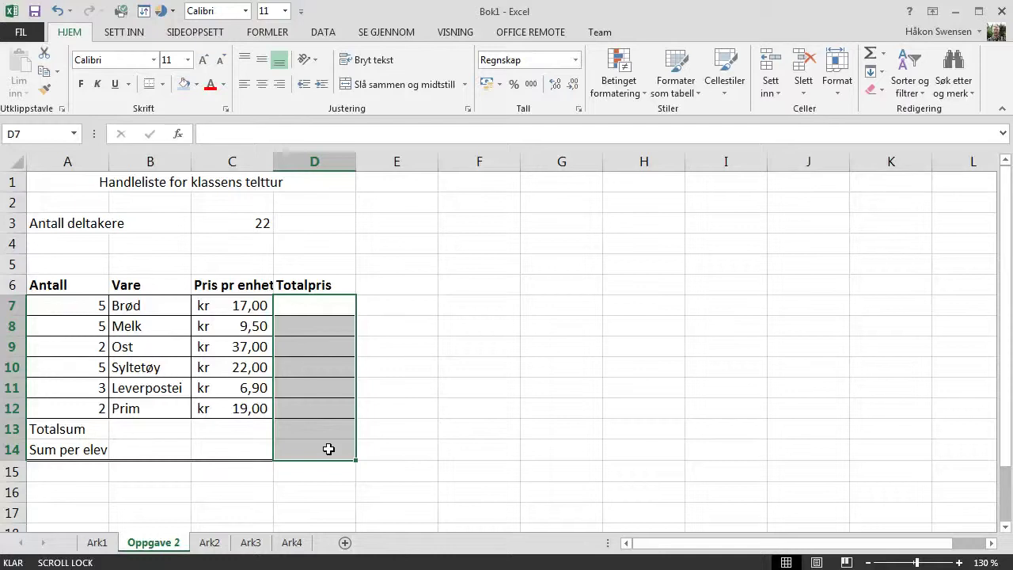
{"action": "left_click", "coordinate": [319, 307]}
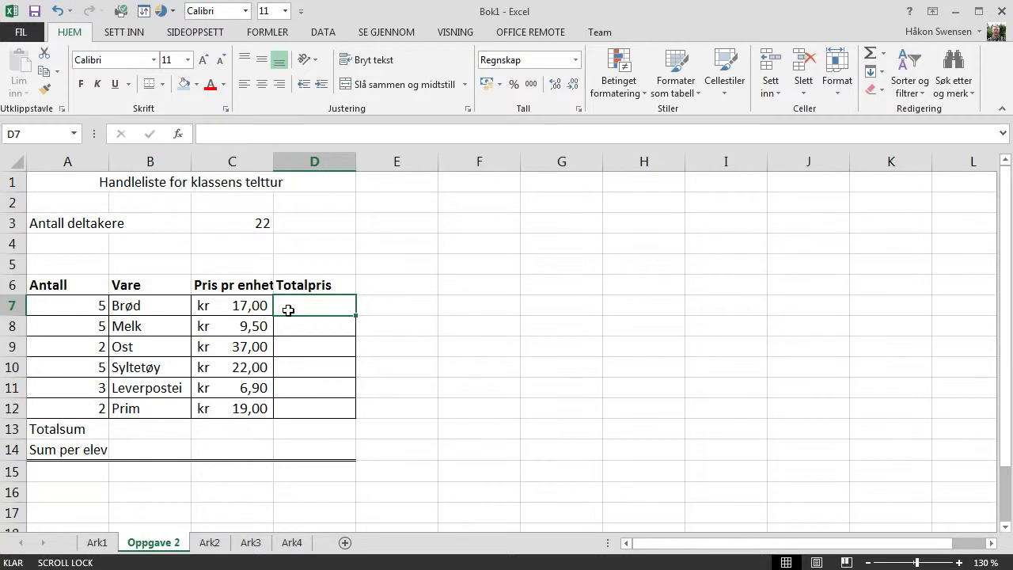
Enter the formula =A7*C7 in D7, giving kr 85,00
{"action": "type", "text": "="}
{"action": "left_click", "coordinate": [84, 307]}
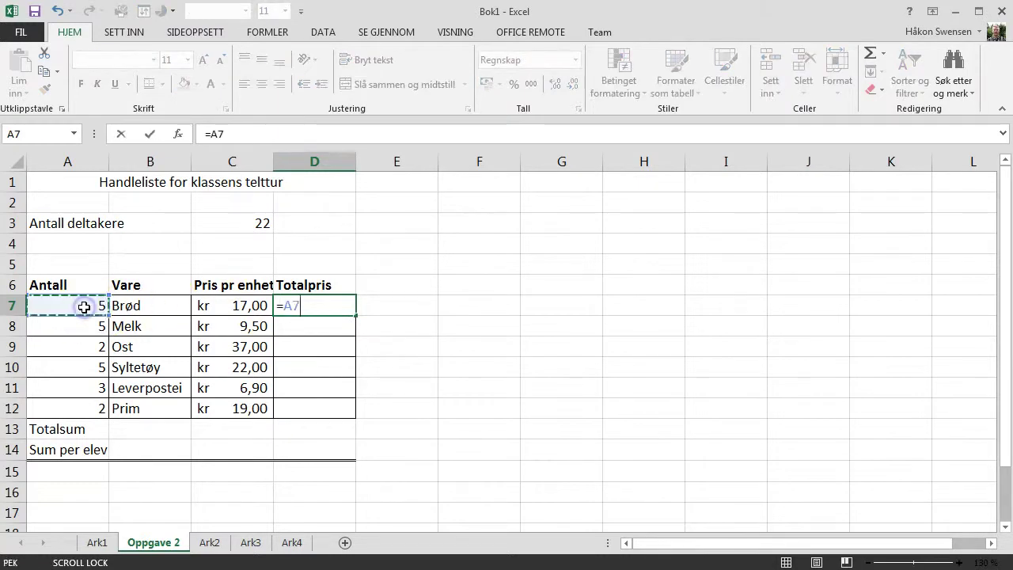
{"action": "type", "text": "*"}
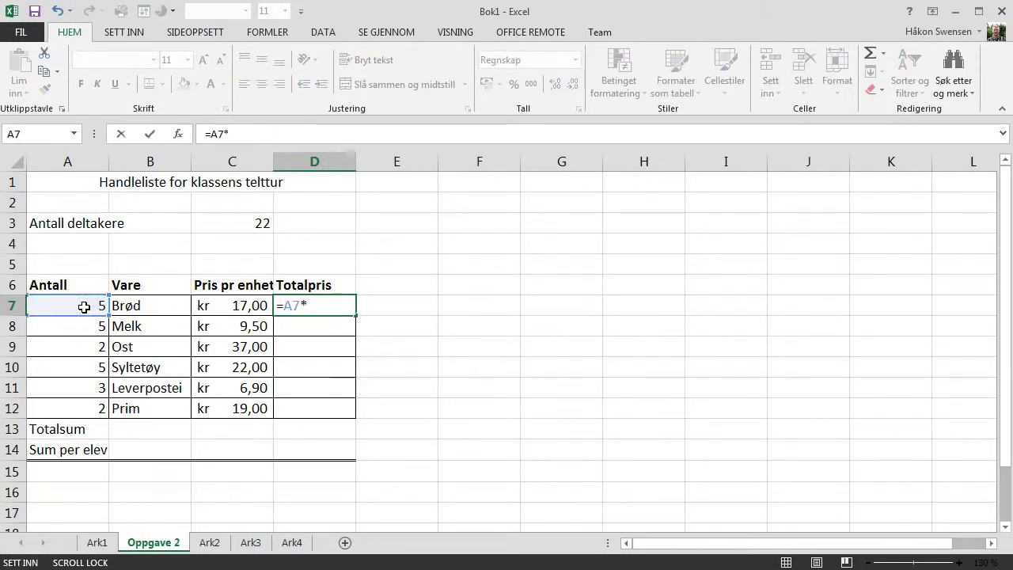
{"action": "left_click", "coordinate": [245, 304]}
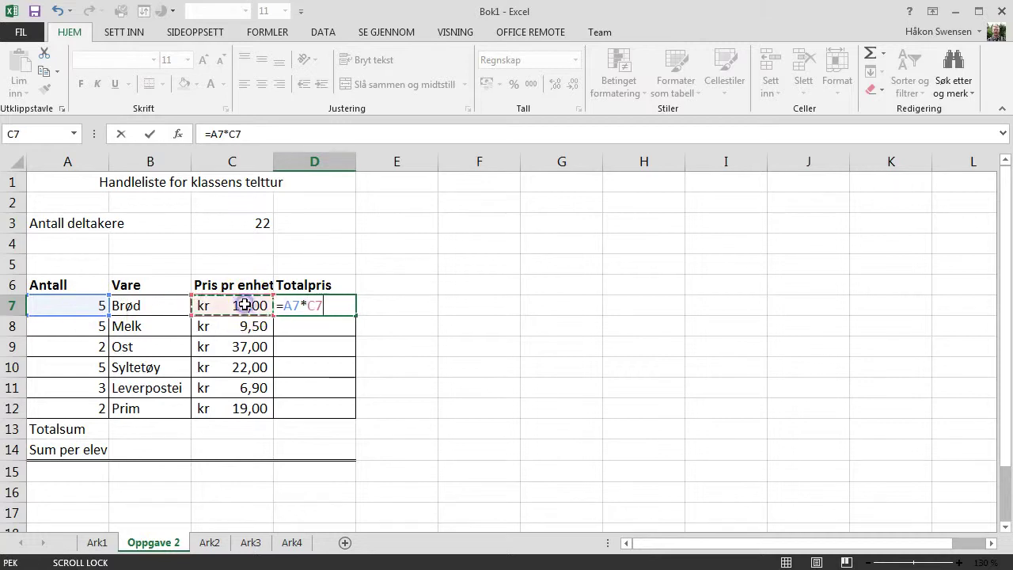
{"action": "key", "text": "Return"}
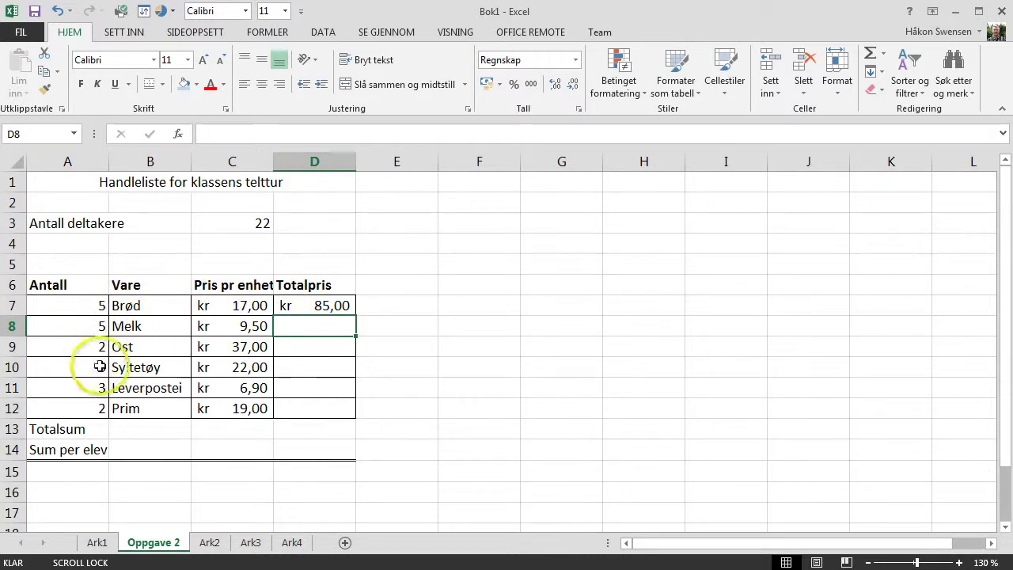
{"action": "left_click", "coordinate": [323, 300]}
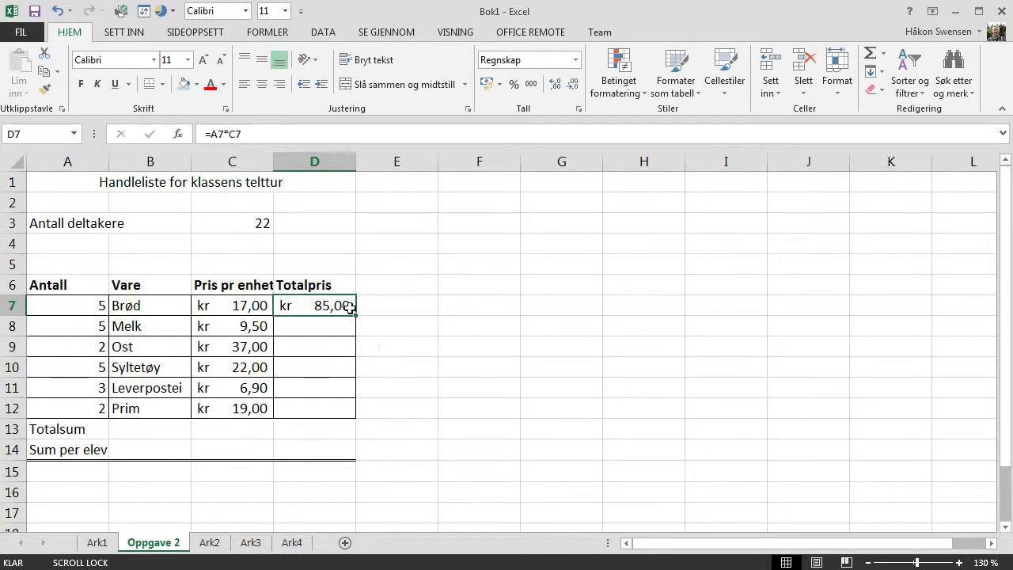
{"action": "scroll", "coordinate": [405, 342], "scroll_direction": "up", "scroll_amount": 2, "text": "ctrl"}
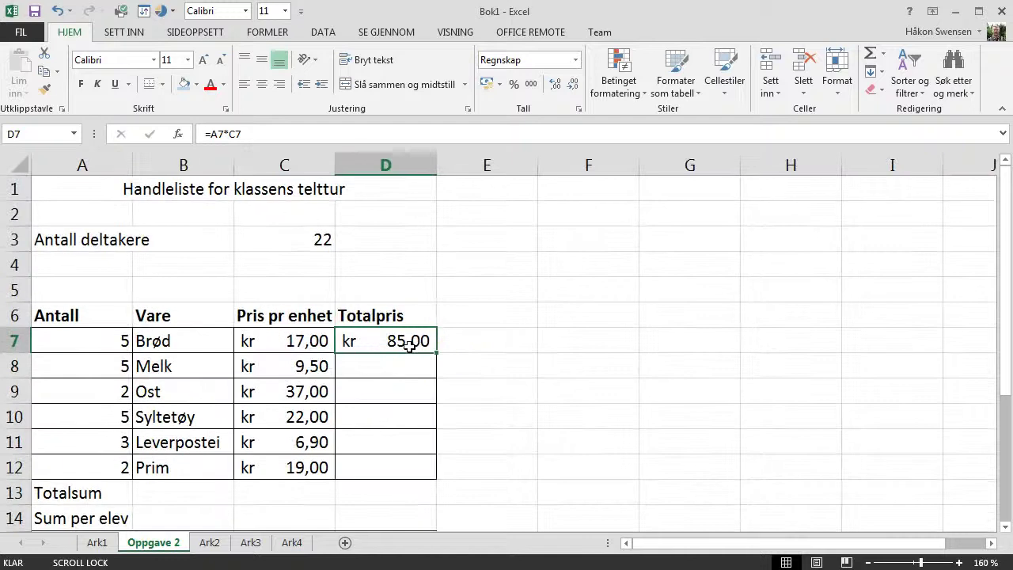
{"action": "scroll", "coordinate": [408, 345], "scroll_direction": "down", "scroll_amount": 1}
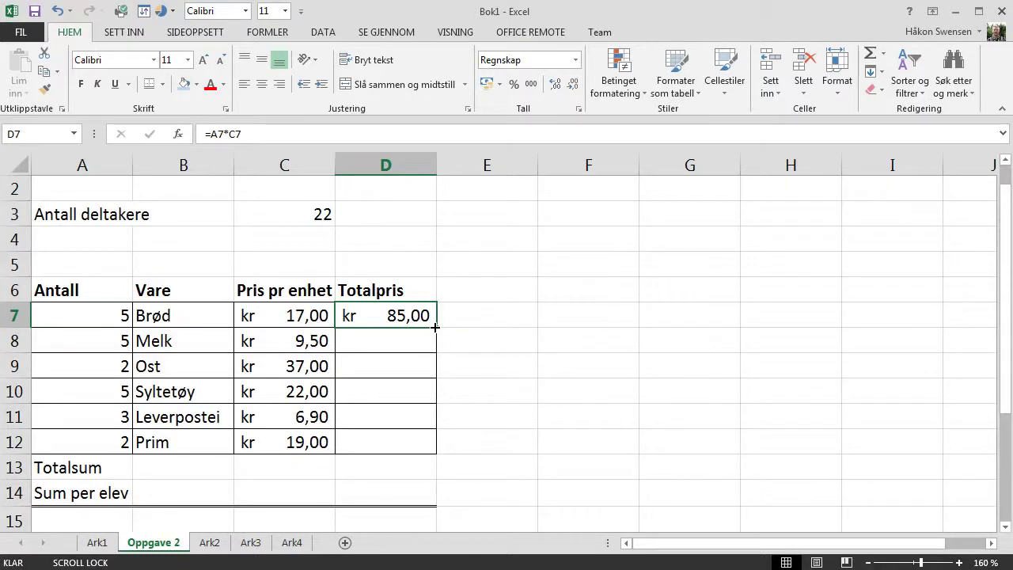
Fill the D7 formula down to D12 and check D12 shows =A12*C12 (kr 38,00)
{"action": "left_click_drag", "start_coordinate": [435, 327], "coordinate": [434, 450]}
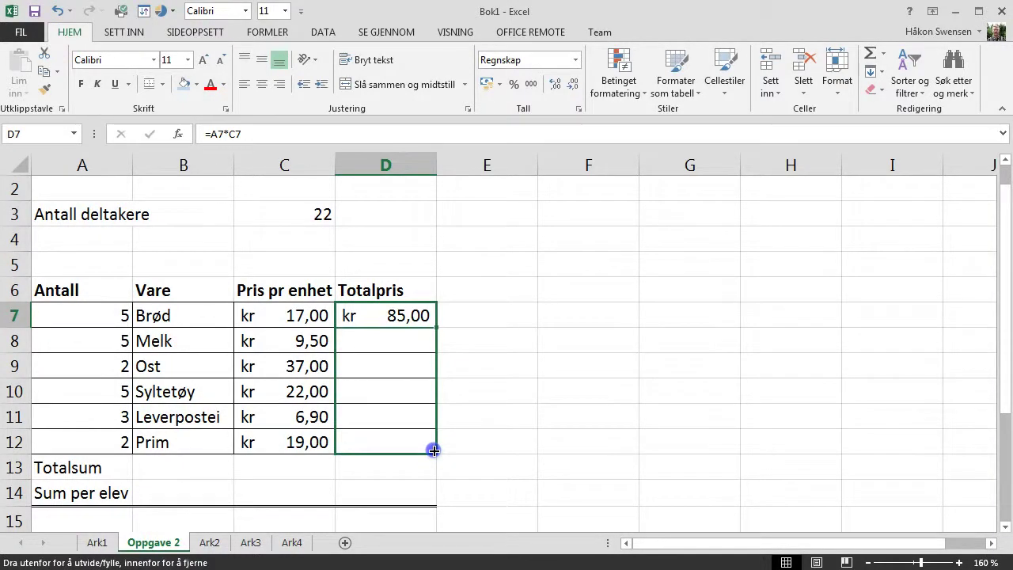
{"action": "left_click_drag", "start_coordinate": [433, 451], "coordinate": [434, 451]}
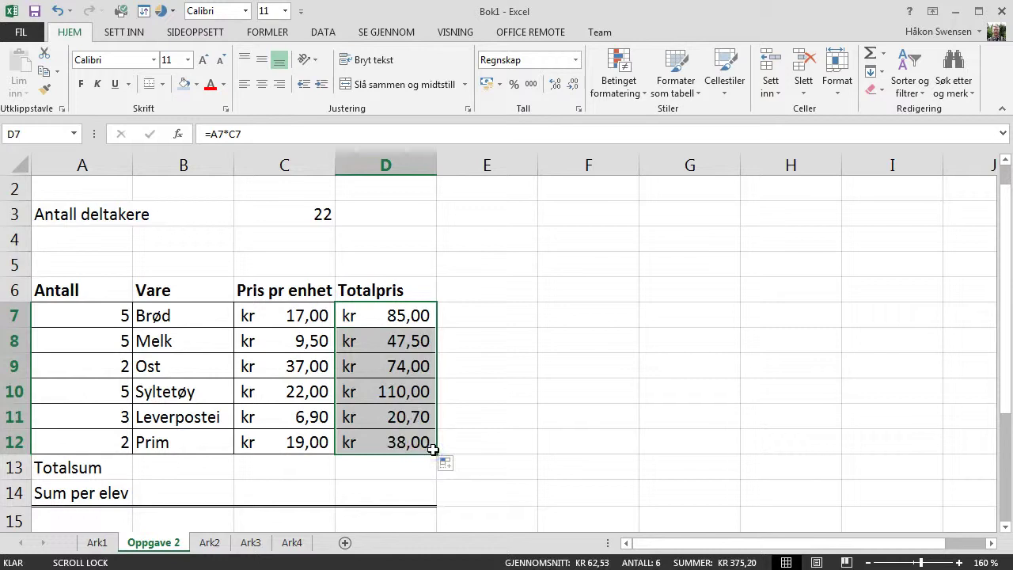
{"action": "left_click", "coordinate": [403, 318]}
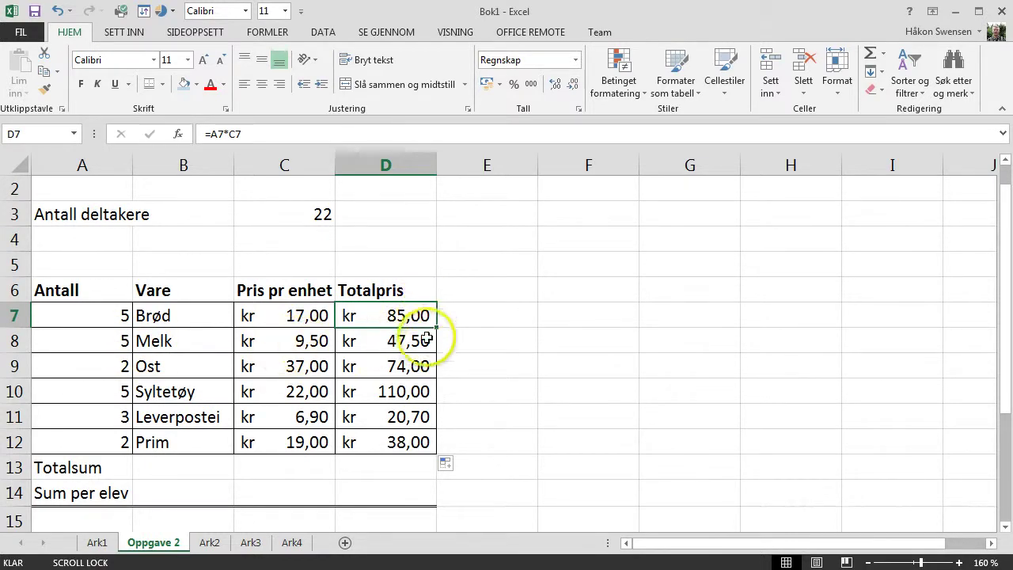
{"action": "left_click", "coordinate": [420, 445]}
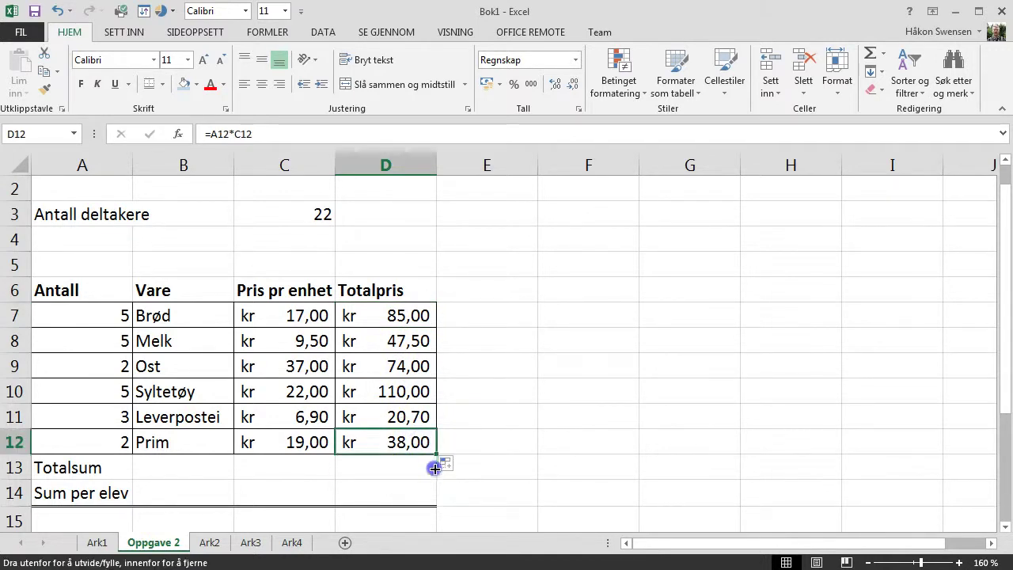
{"action": "left_click_drag", "start_coordinate": [435, 455], "coordinate": [433, 473]}
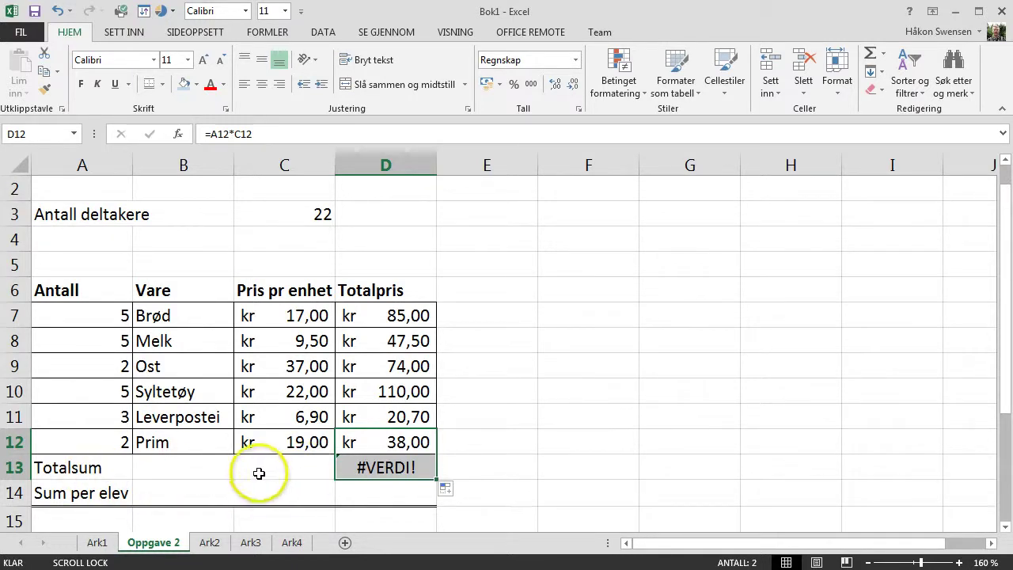
{"action": "left_click", "coordinate": [396, 468]}
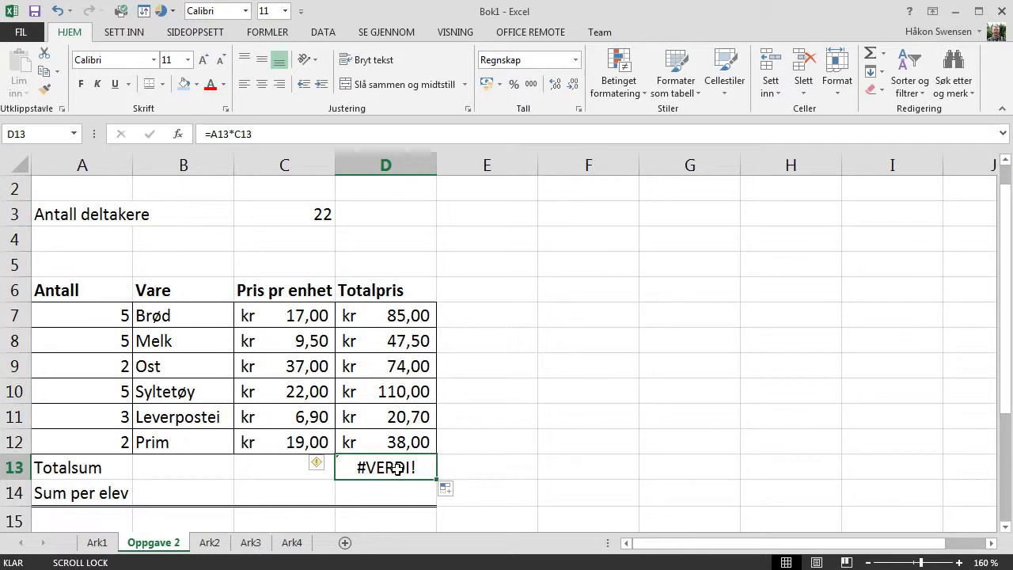
{"action": "key", "text": "Delete"}
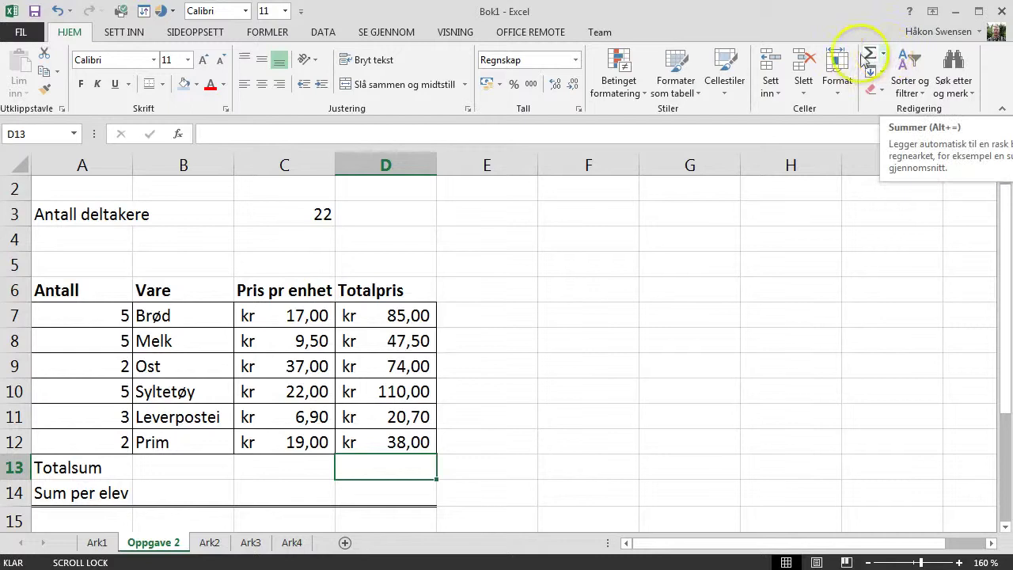
AutoSum D7:D12 into D13, giving =SUMMER(D7:D12) and kr 375,20
{"action": "left_click", "coordinate": [870, 53]}
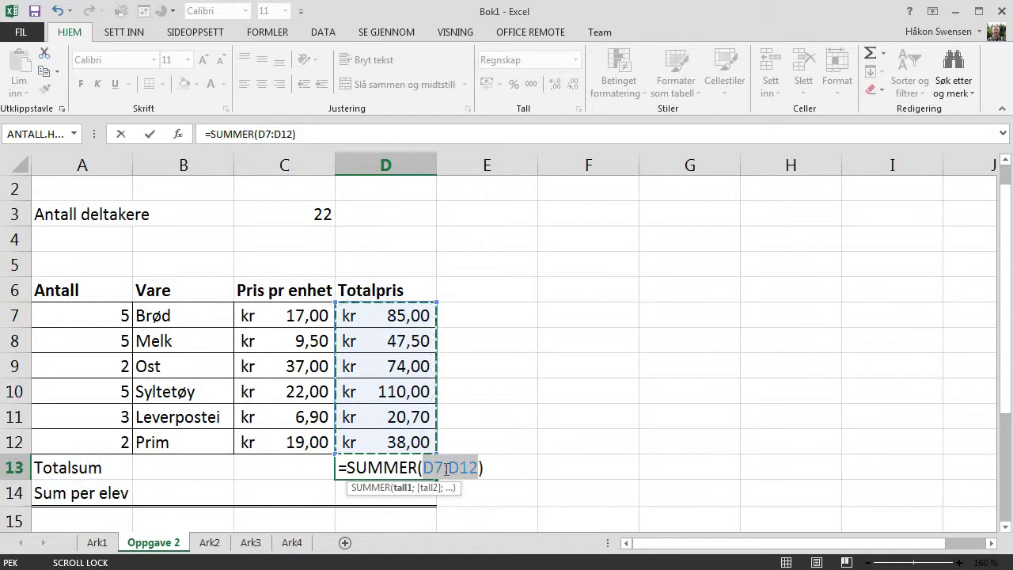
{"action": "mouse_move", "coordinate": [408, 315]}
{"action": "left_mouse_down"}
{"action": "mouse_move", "coordinate": [383, 367]}
{"action": "mouse_move", "coordinate": [382, 433]}
{"action": "left_mouse_up"}
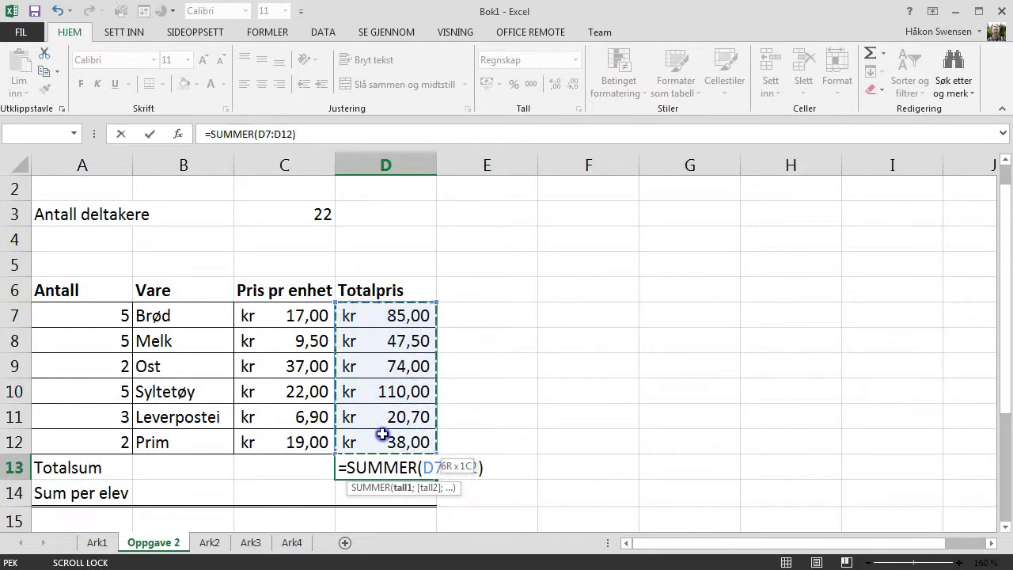
{"action": "mouse_move", "coordinate": [264, 317]}
{"action": "left_mouse_down"}
{"action": "mouse_move", "coordinate": [384, 361]}
{"action": "mouse_move", "coordinate": [396, 441]}
{"action": "left_mouse_up"}
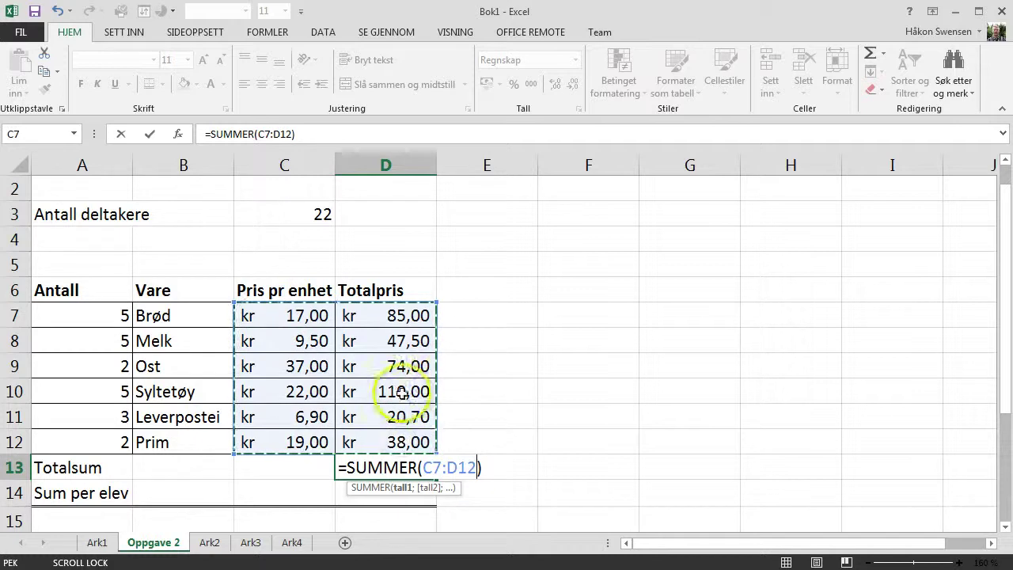
{"action": "left_click_drag", "start_coordinate": [392, 313], "coordinate": [403, 440]}
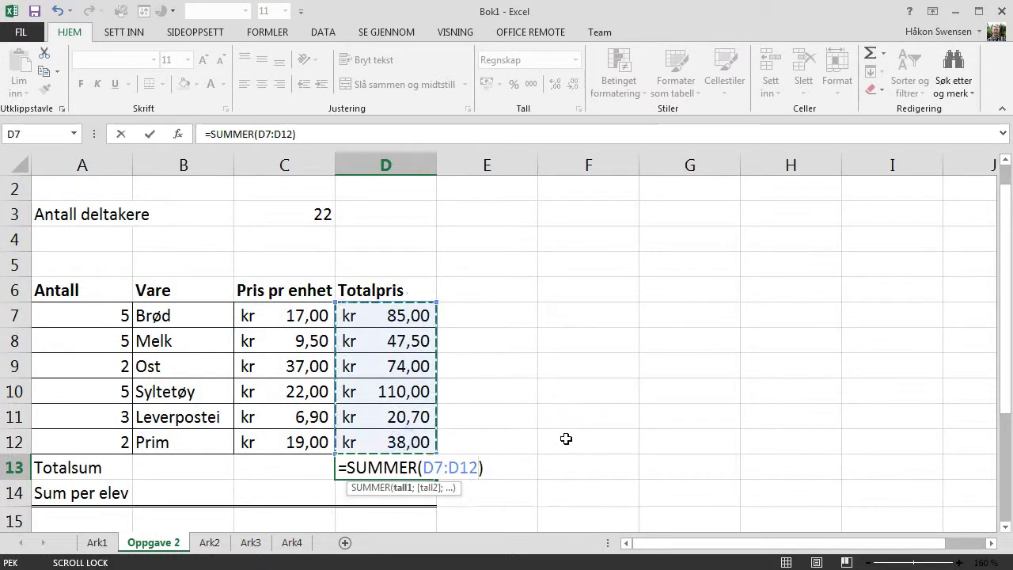
{"action": "key", "text": "Return"}
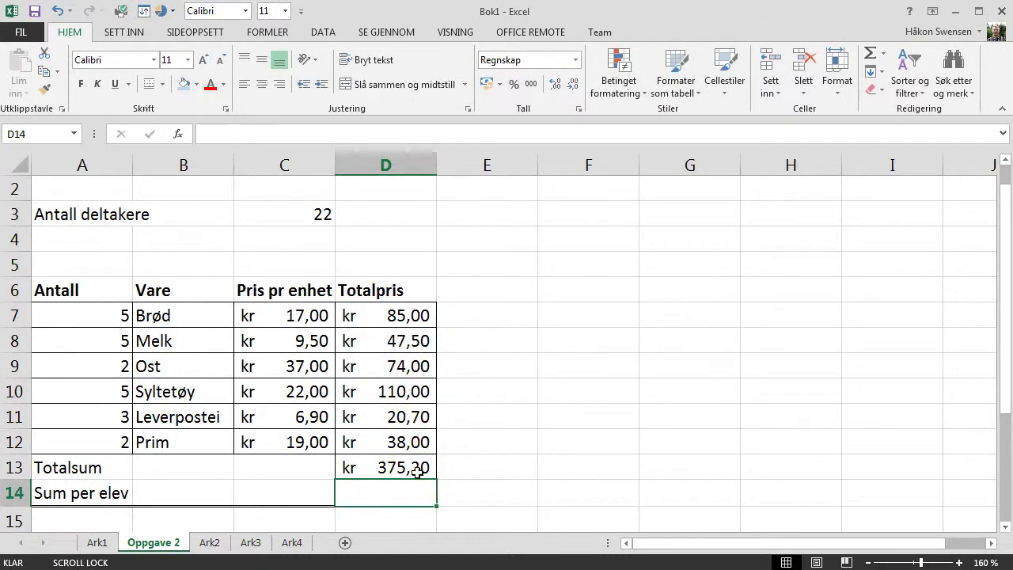
Review the D13, D7 and D8 formulas, re-fill D7 down, then delete the sum in D13
{"action": "left_click", "coordinate": [417, 472]}
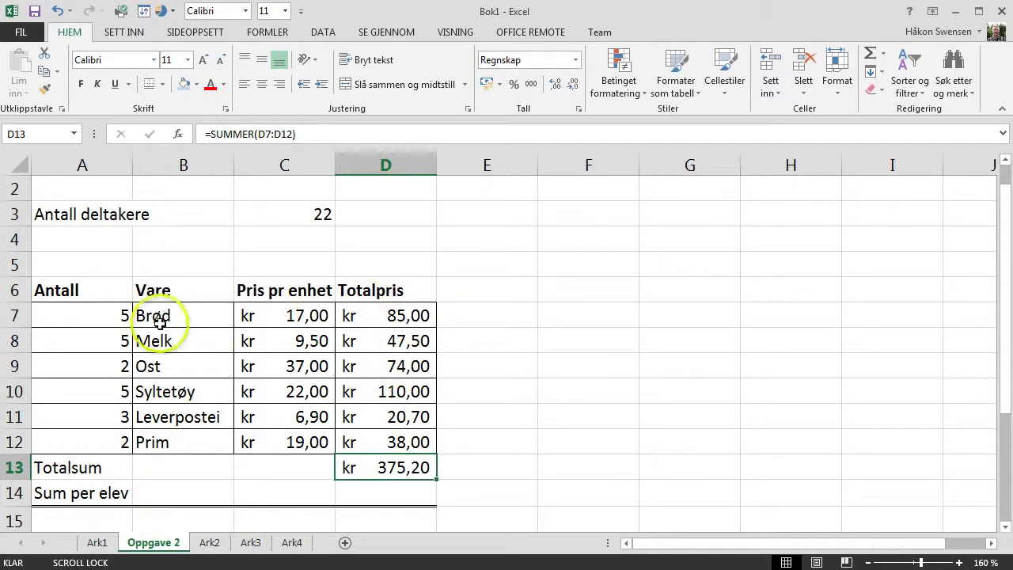
{"action": "left_click", "coordinate": [396, 315]}
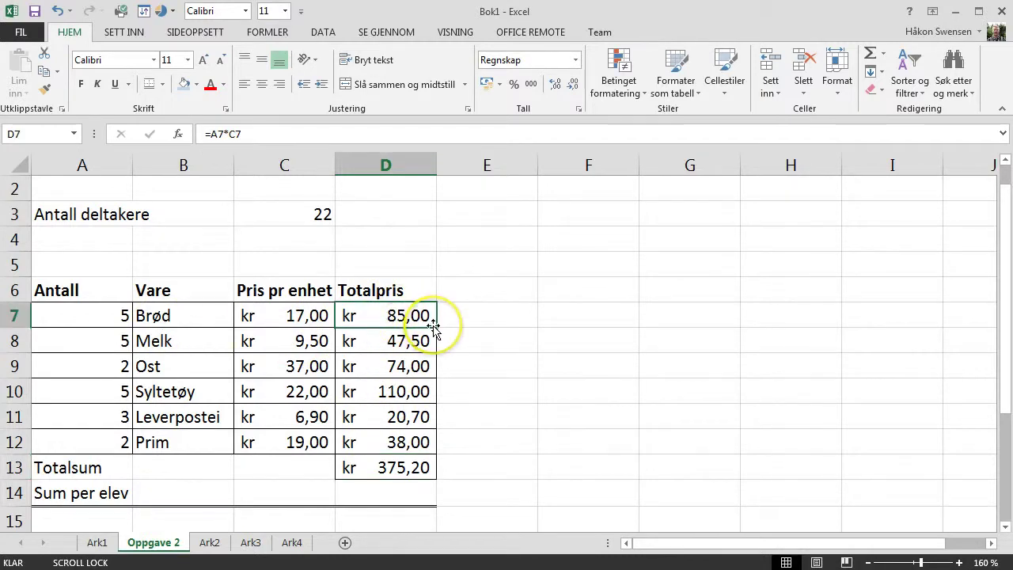
{"action": "left_click", "coordinate": [393, 332]}
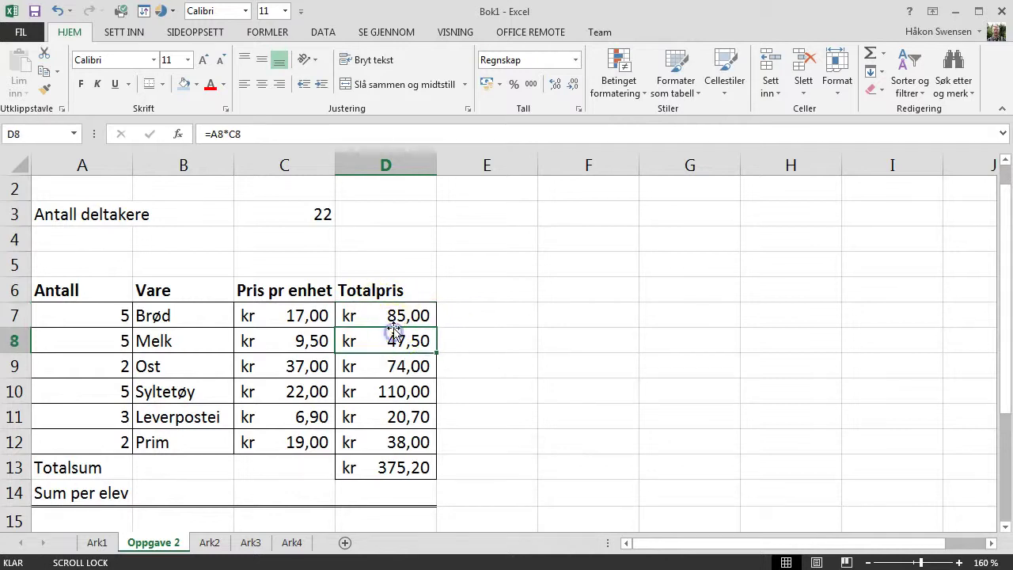
{"action": "left_click", "coordinate": [401, 317]}
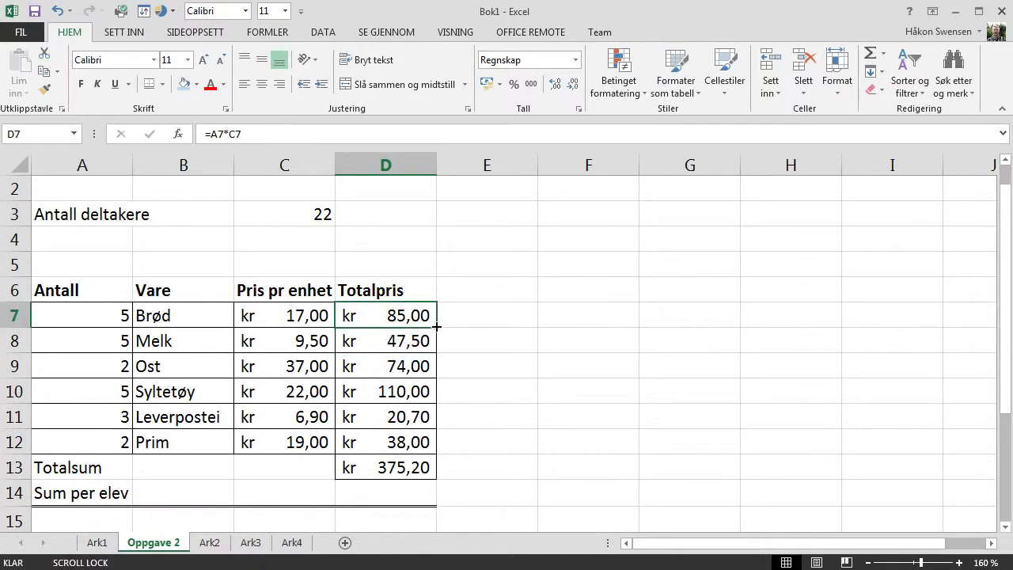
{"action": "left_click_drag", "start_coordinate": [436, 325], "coordinate": [438, 442]}
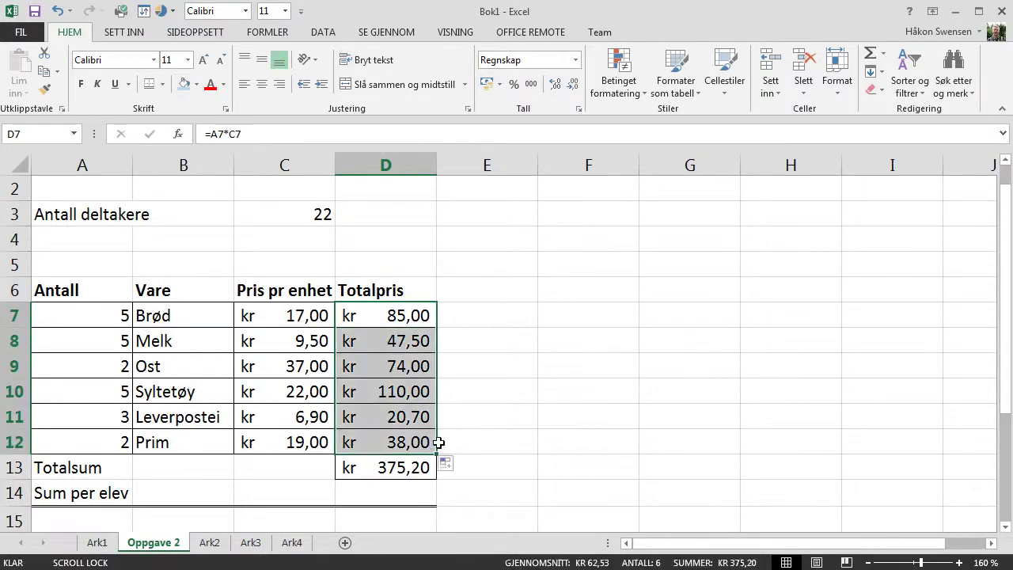
{"action": "left_click", "coordinate": [383, 468]}
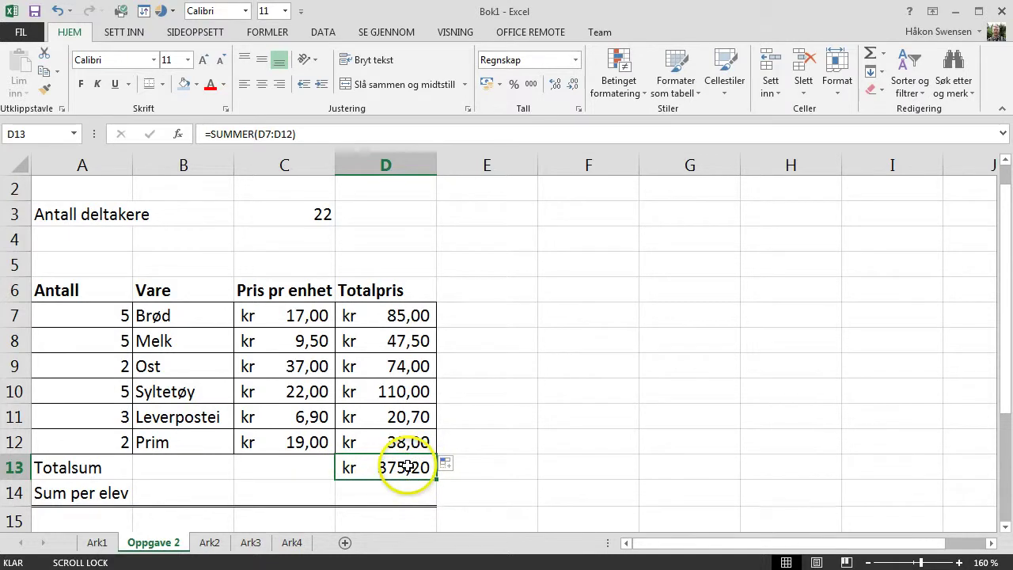
{"action": "key", "text": "Delete"}
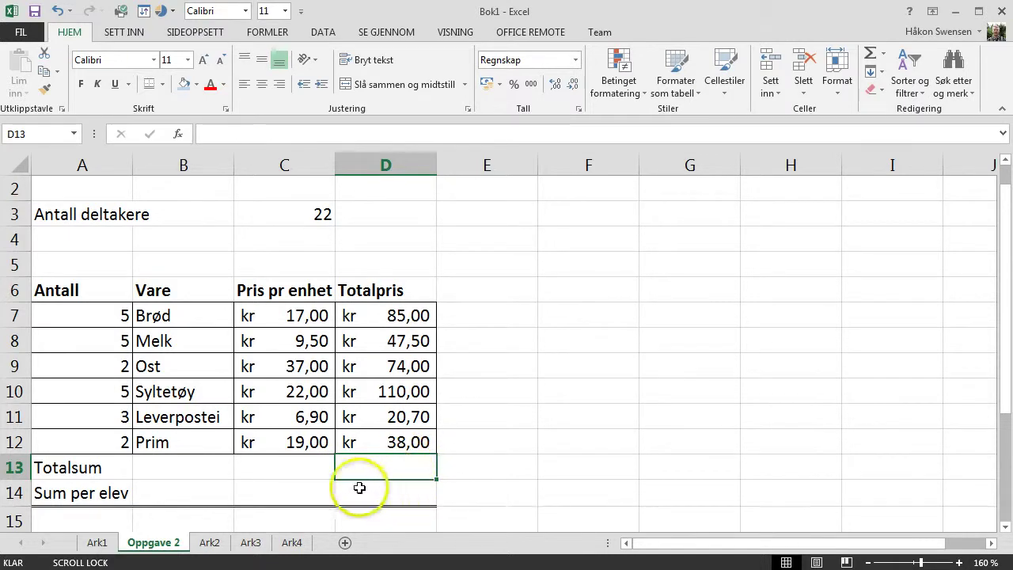
Insert Gjennomsnitt in D13, giving =GJENNOMSNITT(D7:D12) and kr 62,53
{"action": "left_click", "coordinate": [884, 54]}
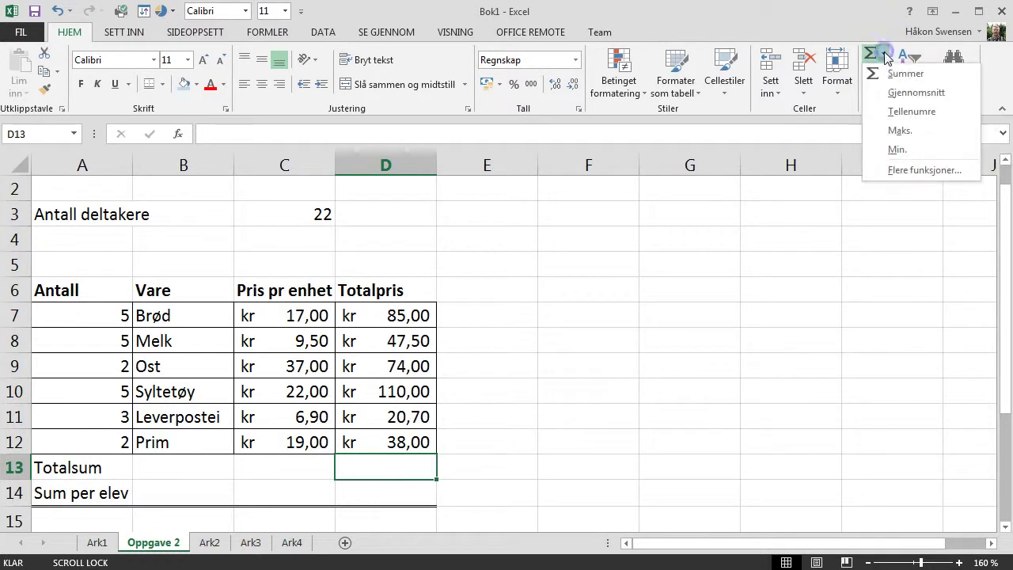
{"action": "left_click", "coordinate": [896, 98]}
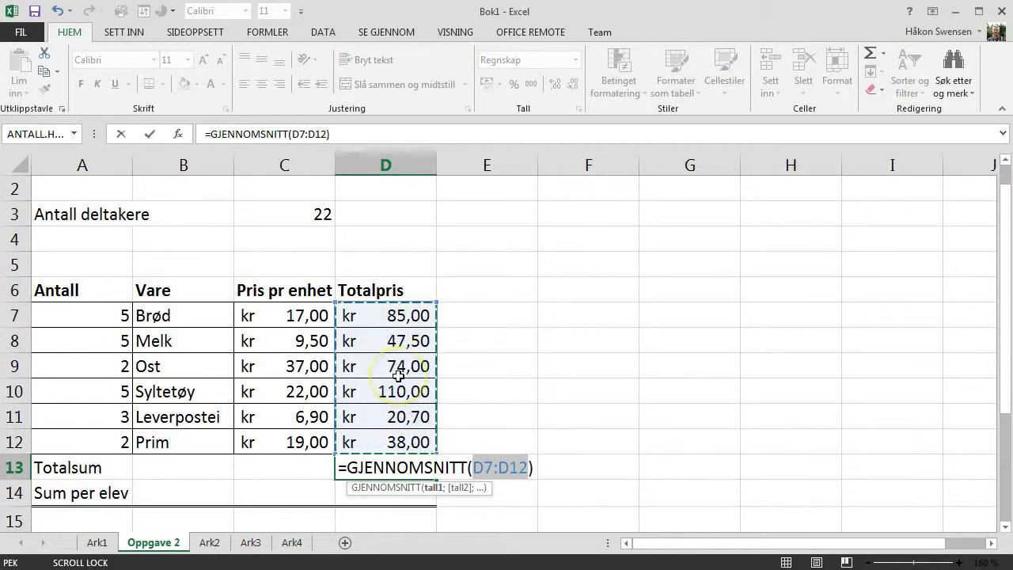
{"action": "key", "text": "Return"}
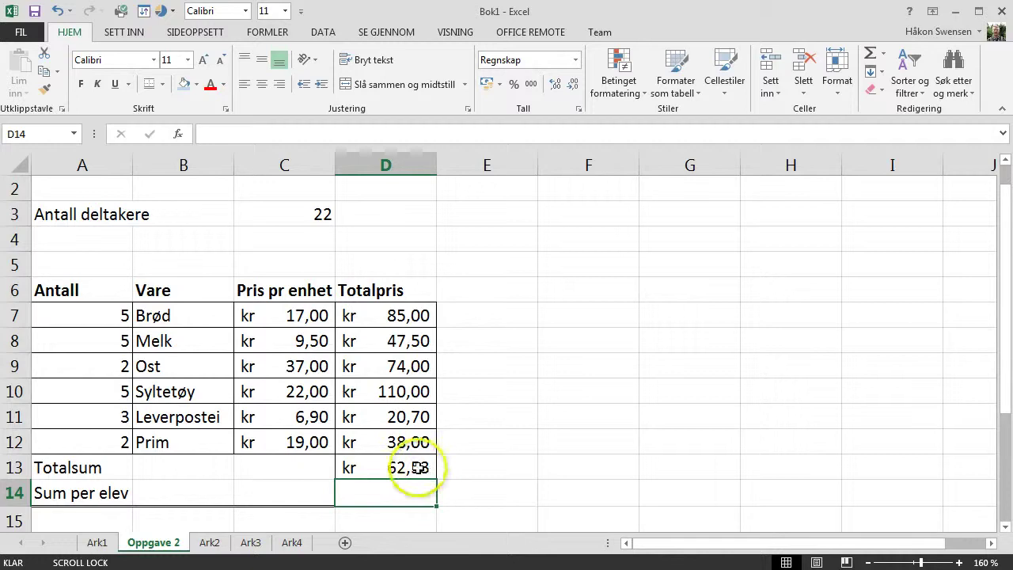
{"action": "left_click", "coordinate": [423, 469]}
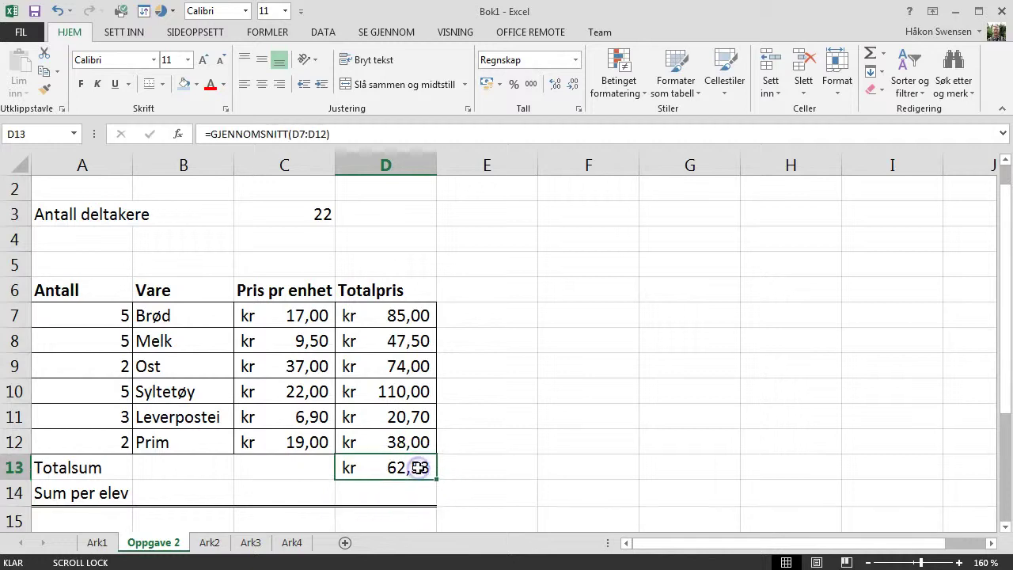
Change D13 to =SUMMER(D7:D12) via AutoSum so Totalsum shows kr 375,20
{"action": "left_click", "coordinate": [883, 53]}
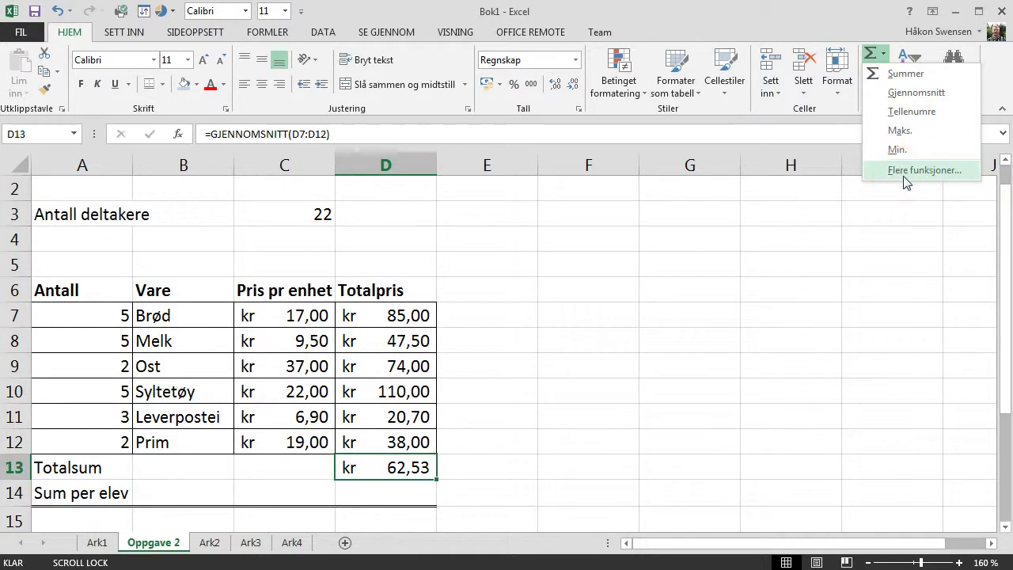
{"action": "left_click", "coordinate": [875, 72]}
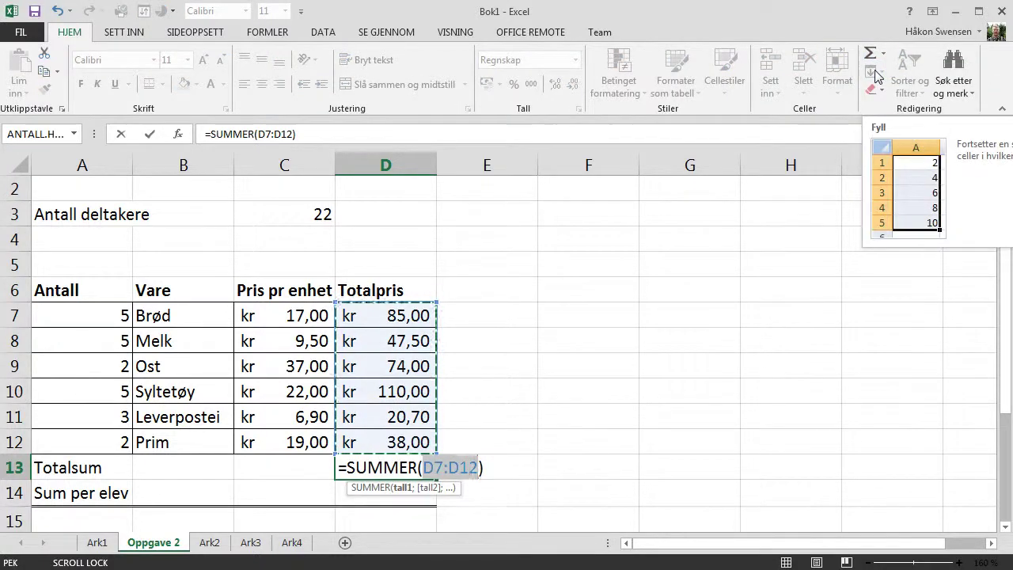
{"action": "key", "text": "Return"}
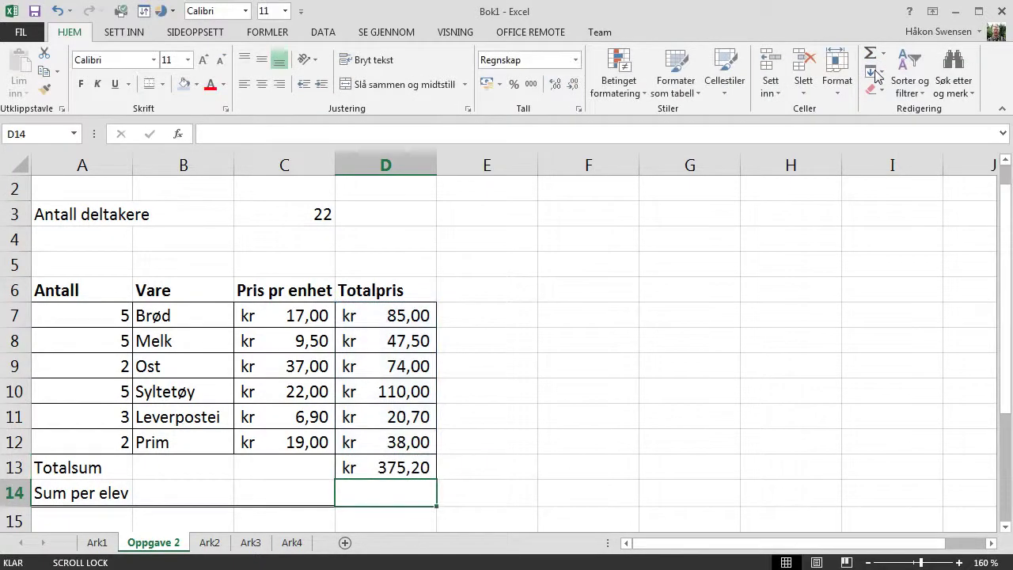